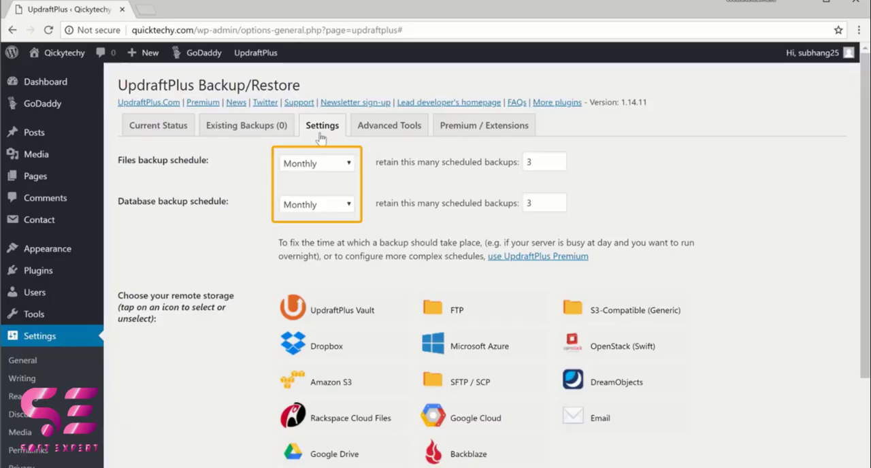
Step: Set the files backup schedule to Weekly and open the database backup schedule choices
{"action": "left_click", "coordinate": [350, 165]}
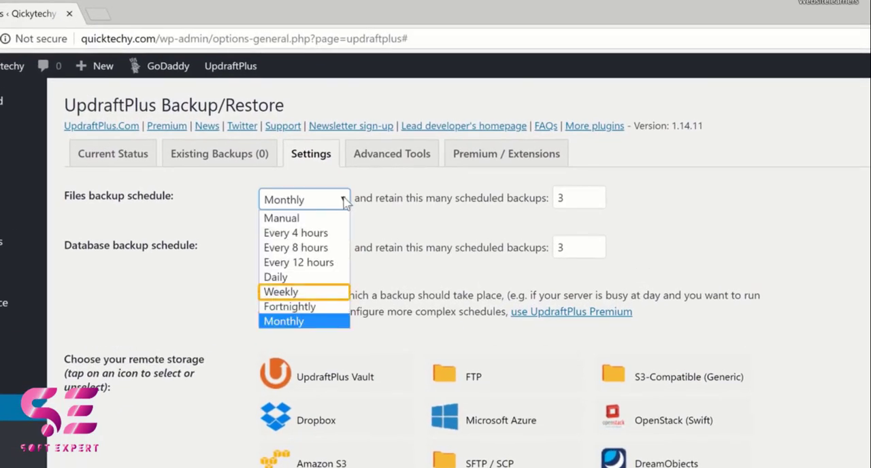
{"action": "left_click", "coordinate": [342, 291]}
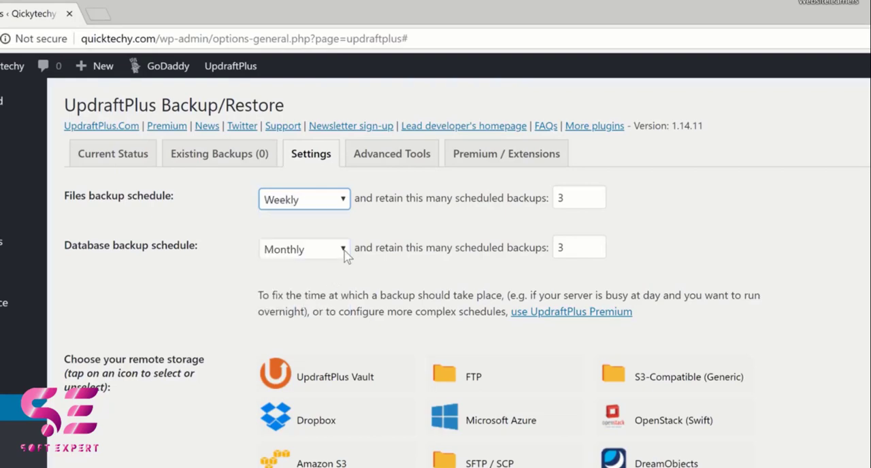
{"action": "left_click", "coordinate": [344, 250]}
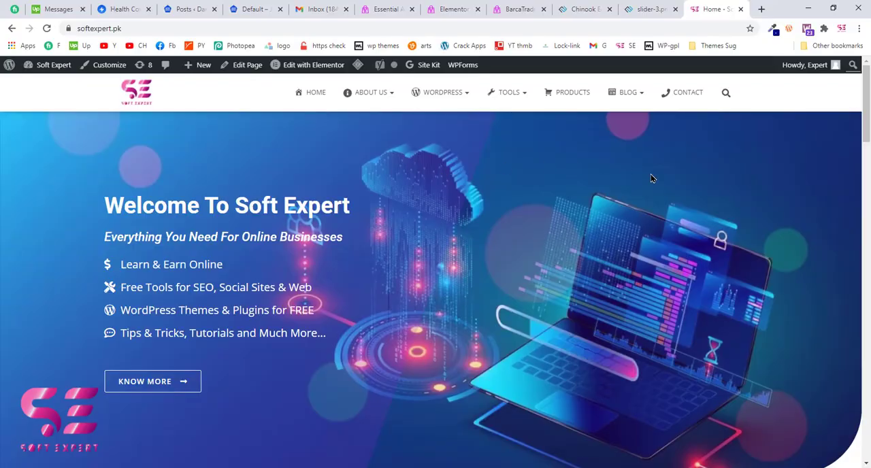
Step: Go from the Soft Expert homepage to the WordPress dashboard and open the page for adding new plugins
{"action": "scroll", "coordinate": [650, 178], "scroll_direction": "down", "scroll_amount": 3}
{"action": "scroll", "coordinate": [649, 179], "scroll_direction": "up", "scroll_amount": 3}
{"action": "mouse_move", "coordinate": [54, 65]}
{"action": "left_click", "coordinate": [64, 84]}
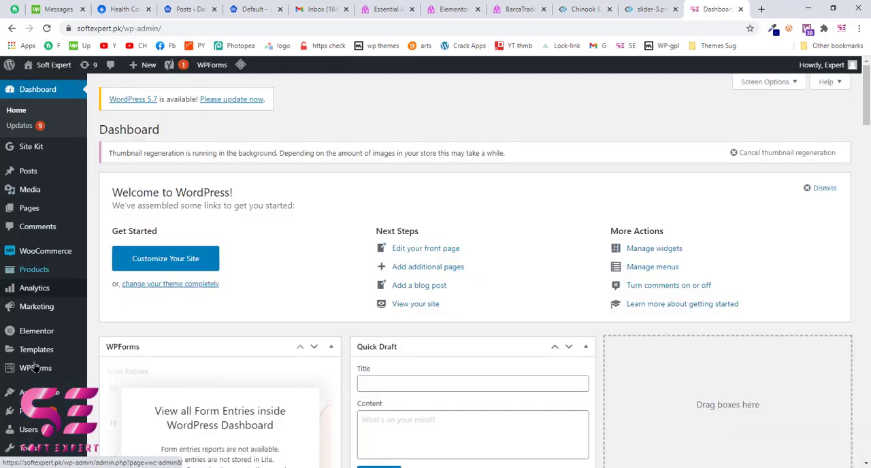
{"action": "scroll", "coordinate": [41, 204], "scroll_direction": "down", "scroll_amount": 2}
{"action": "mouse_move", "coordinate": [34, 303]}
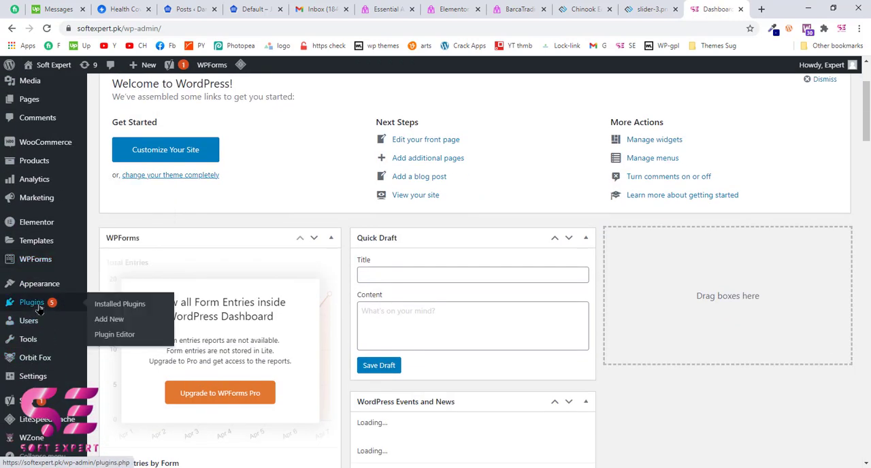
{"action": "left_click", "coordinate": [109, 319]}
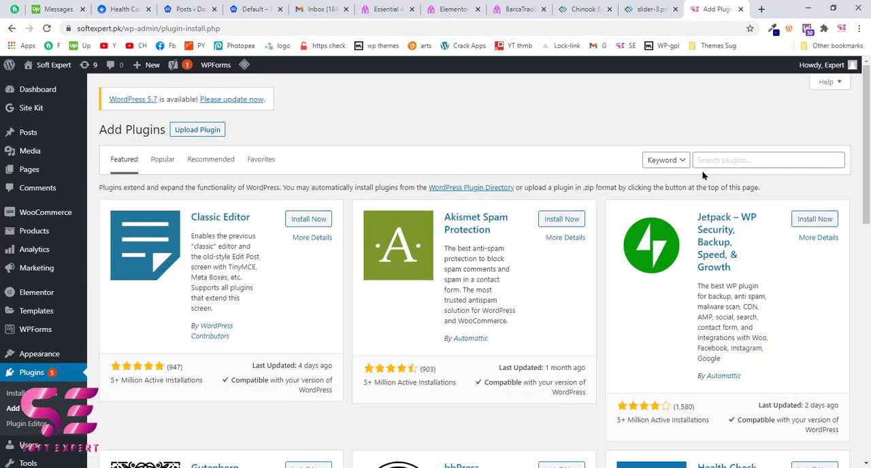
Step: Search the plugin directory for "updraft plus" and install the UpdraftPlus WordPress Backup Plugin
{"action": "left_click", "coordinate": [705, 160]}
{"action": "type", "text": "ud"}
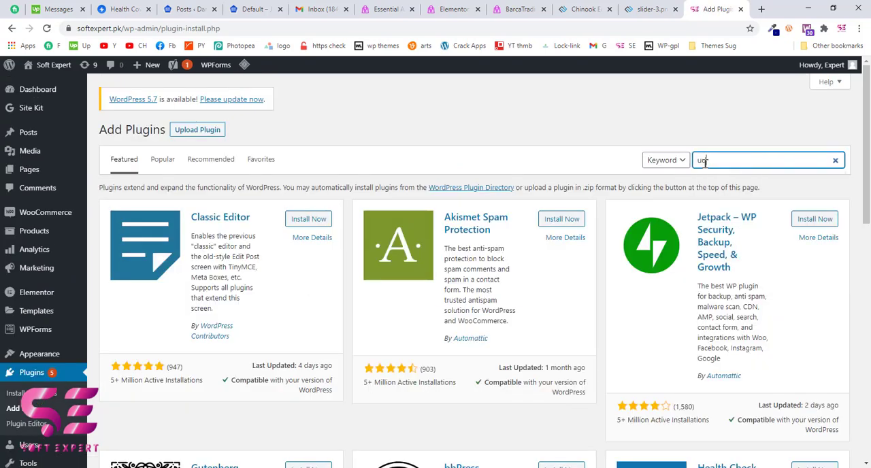
{"action": "type", "text": "pdraft plus"}
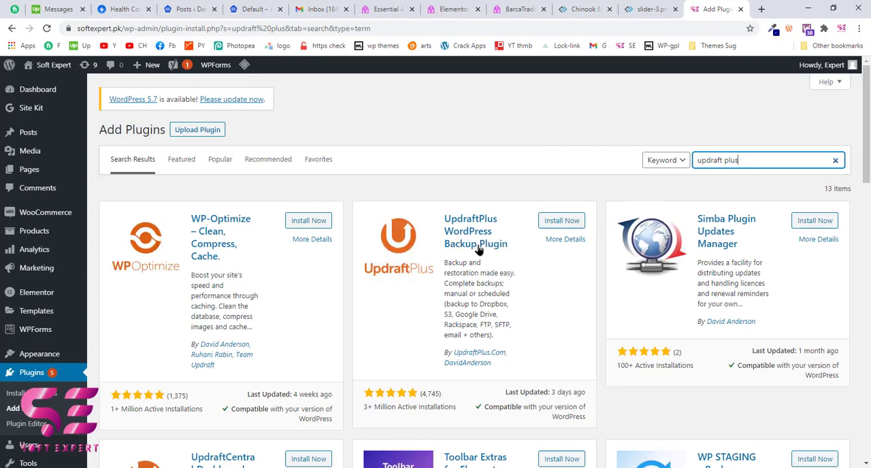
{"action": "left_click", "coordinate": [560, 221]}
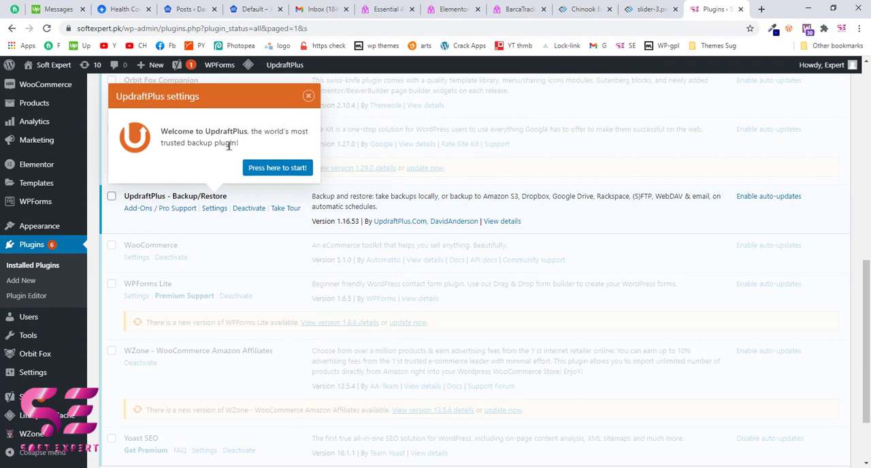
Step: Open the UpdraftPlus setup and start a manual backup including the database and files, without restricting it to manual deletion
{"action": "left_click", "coordinate": [285, 172]}
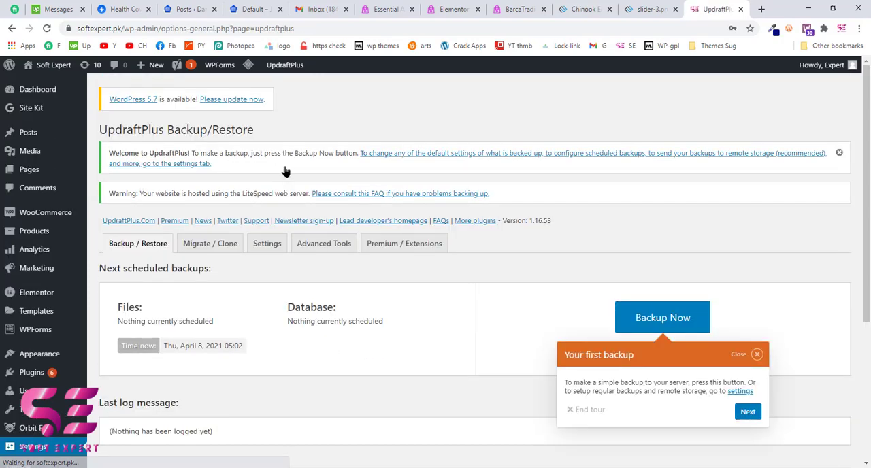
{"action": "left_click", "coordinate": [664, 324]}
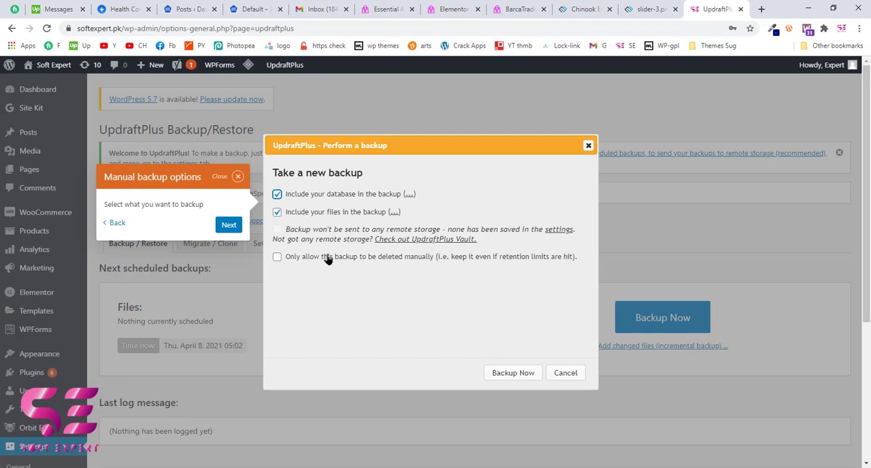
{"action": "left_click", "coordinate": [277, 258]}
{"action": "left_click", "coordinate": [276, 257]}
{"action": "left_click", "coordinate": [513, 374]}
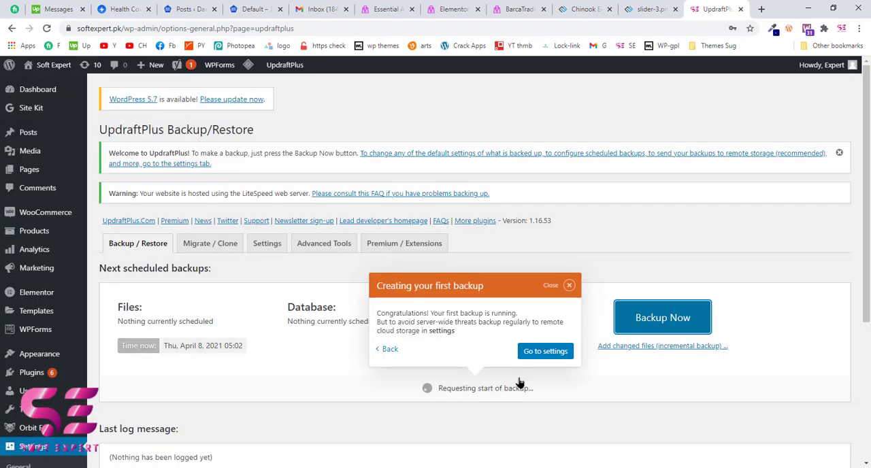
Step: In the UpdraftPlus settings, set both the files and database backup schedules to Weekly
{"action": "scroll", "coordinate": [519, 383], "scroll_direction": "down", "scroll_amount": 1}
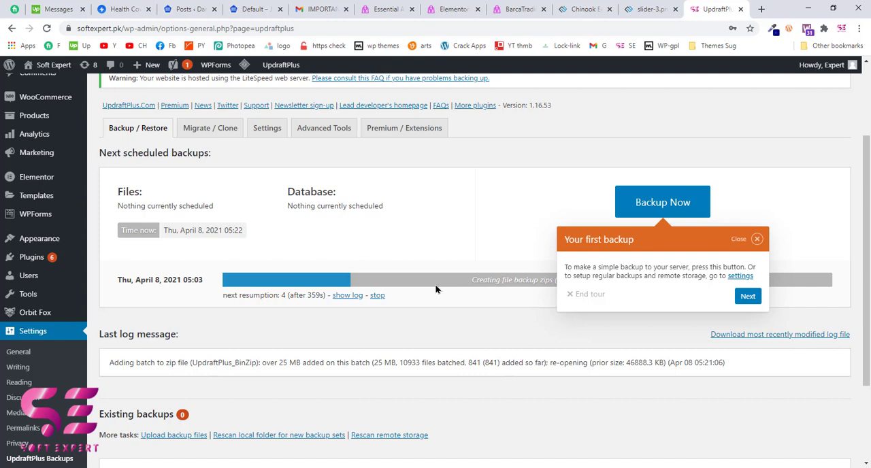
{"action": "left_click", "coordinate": [271, 134]}
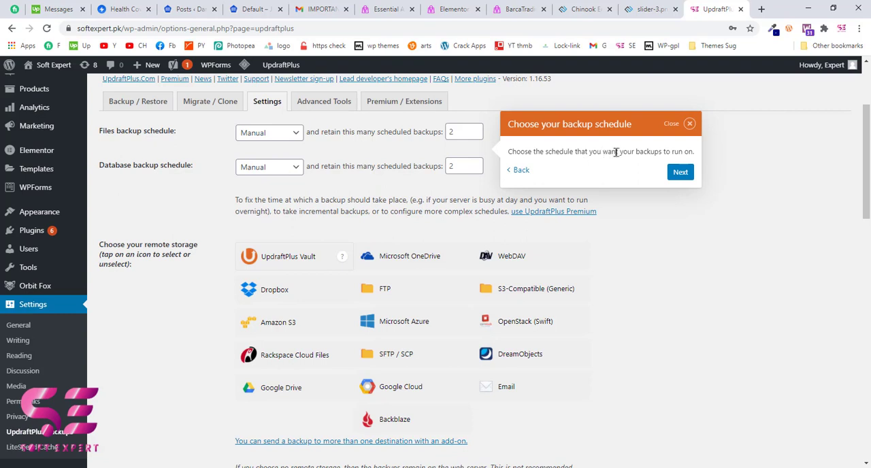
{"action": "left_click", "coordinate": [270, 136]}
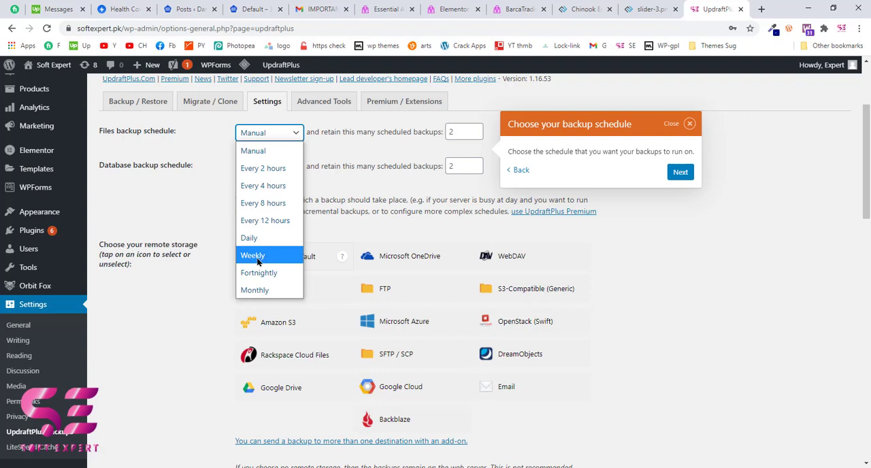
{"action": "left_click", "coordinate": [263, 261]}
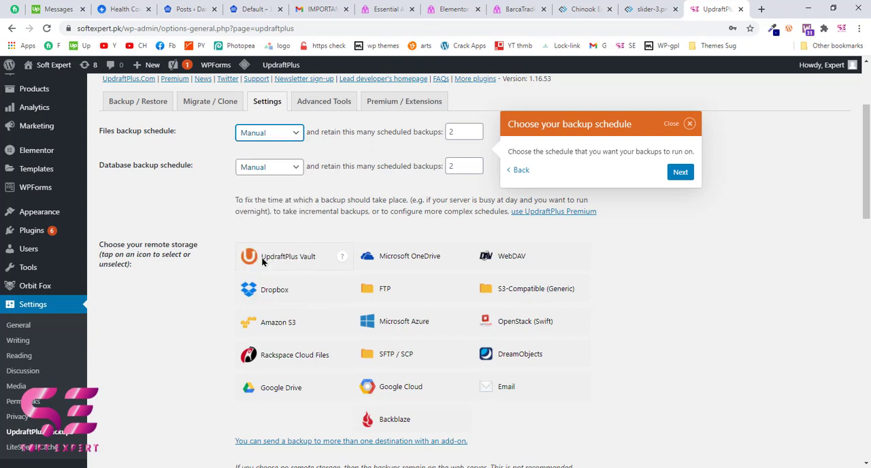
{"action": "left_click", "coordinate": [264, 173]}
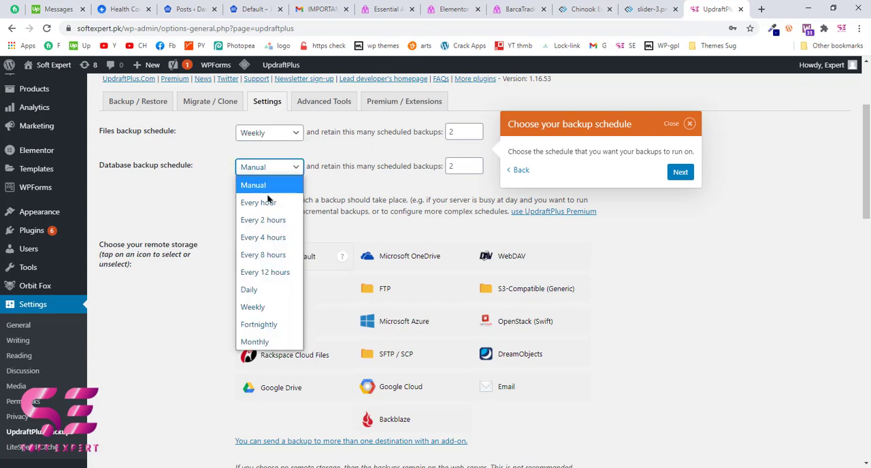
{"action": "left_click", "coordinate": [282, 309]}
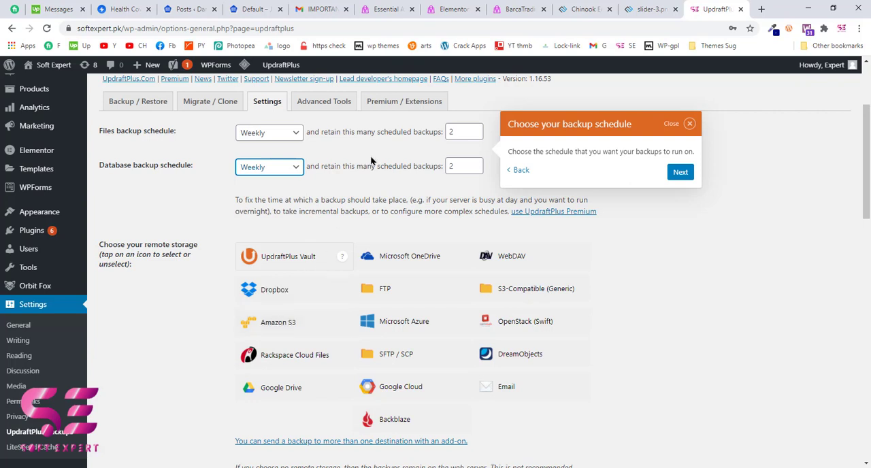
Step: Set the number of retained scheduled backups to 3 for both files and database
{"action": "left_click_drag", "start_coordinate": [319, 134], "coordinate": [434, 133]}
{"action": "left_click", "coordinate": [432, 132]}
{"action": "left_click", "coordinate": [476, 129]}
{"action": "left_click", "coordinate": [475, 164]}
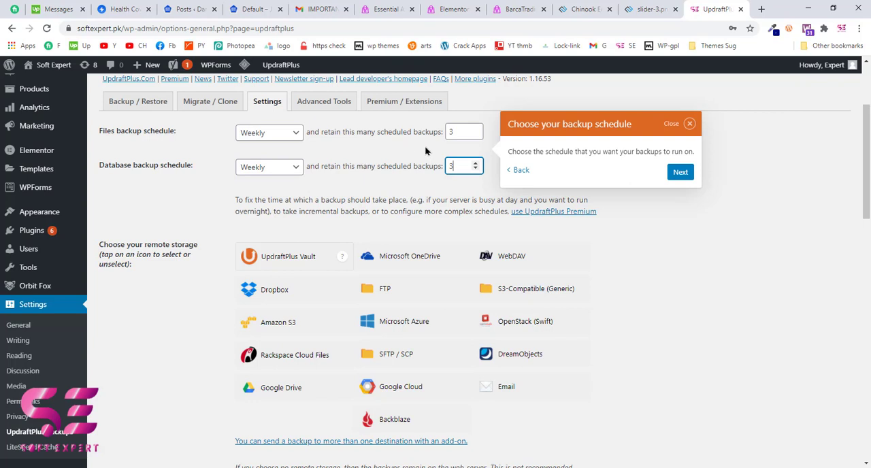
Step: Choose Google Drive as the remote storage and save the UpdraftPlus settings
{"action": "scroll", "coordinate": [361, 152], "scroll_direction": "down", "scroll_amount": 2}
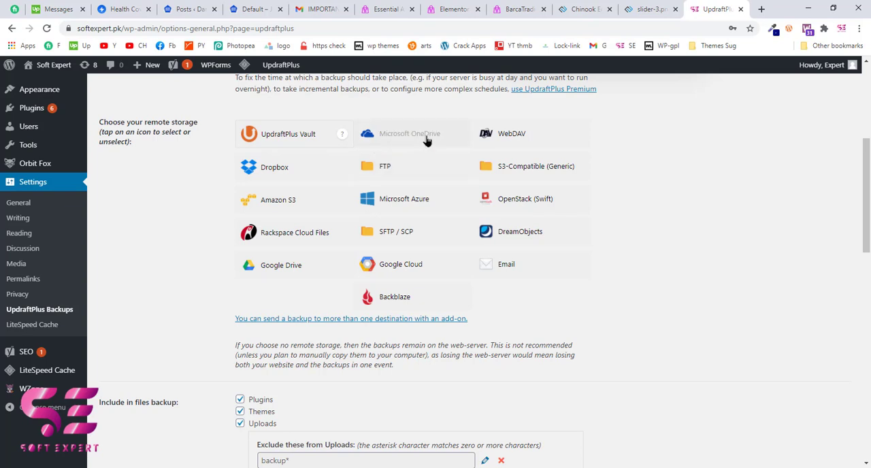
{"action": "left_click", "coordinate": [284, 272]}
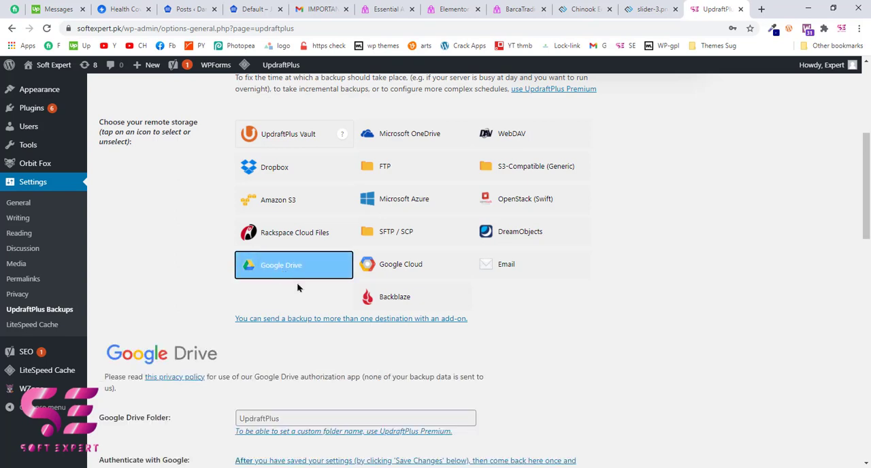
{"action": "scroll", "coordinate": [313, 359], "scroll_direction": "down", "scroll_amount": 5}
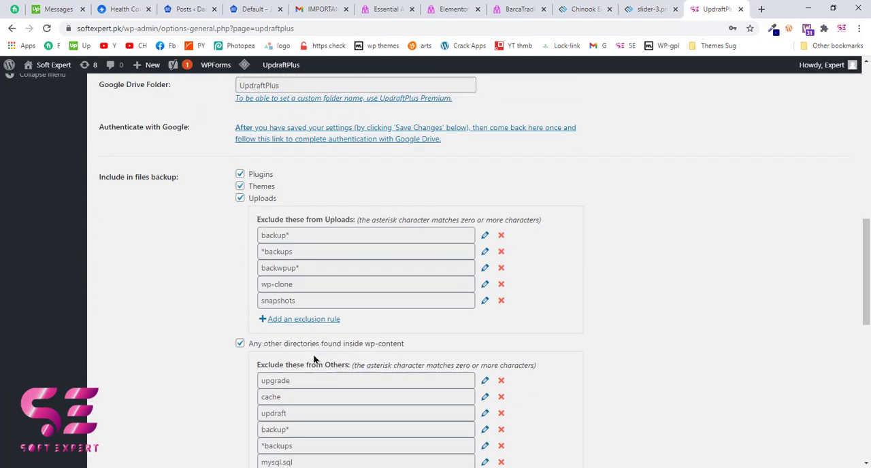
{"action": "scroll", "coordinate": [315, 359], "scroll_direction": "down", "scroll_amount": 1}
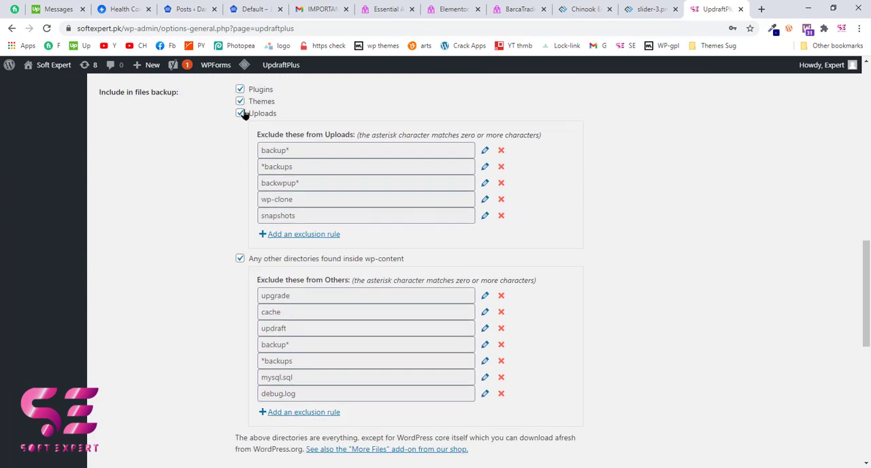
{"action": "scroll", "coordinate": [269, 194], "scroll_direction": "down", "scroll_amount": 6}
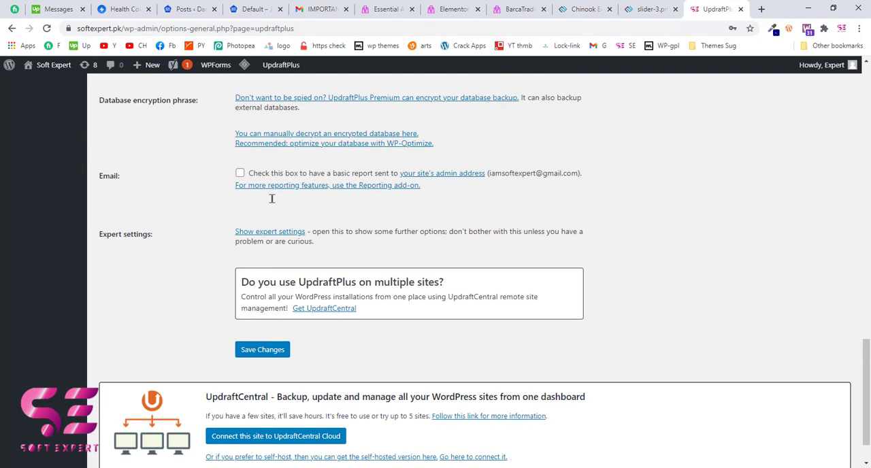
{"action": "scroll", "coordinate": [272, 198], "scroll_direction": "up", "scroll_amount": 1}
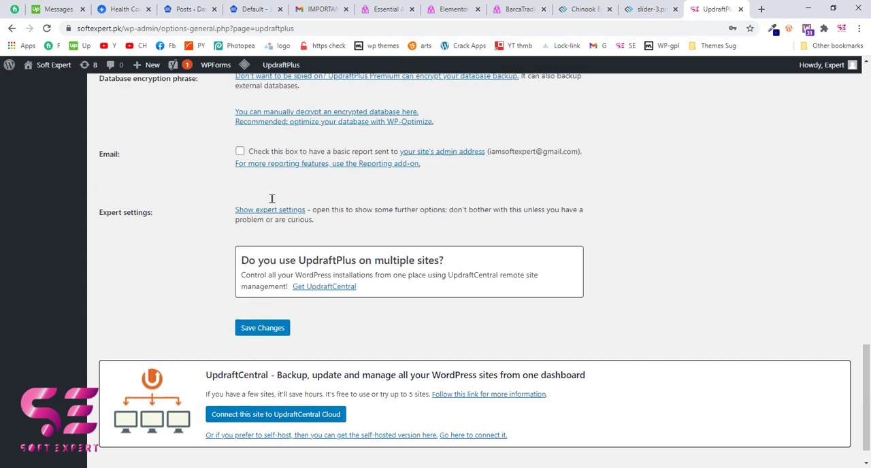
{"action": "left_click", "coordinate": [265, 329]}
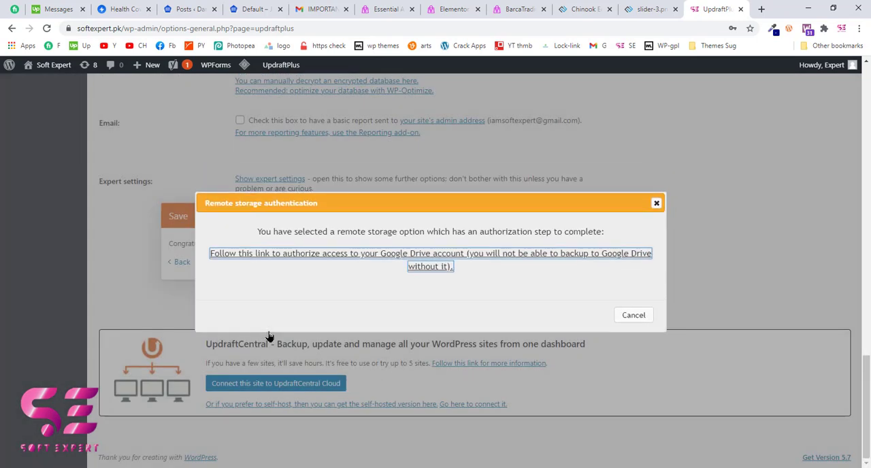
Step: Authorize UpdraftPlus to access the second listed Google account's Drive and complete the Google Drive setup
{"action": "left_click", "coordinate": [397, 256]}
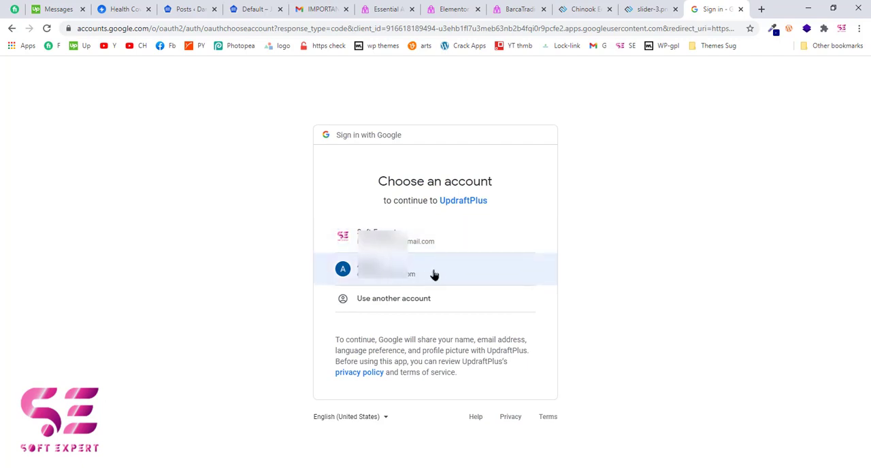
{"action": "left_click", "coordinate": [434, 274]}
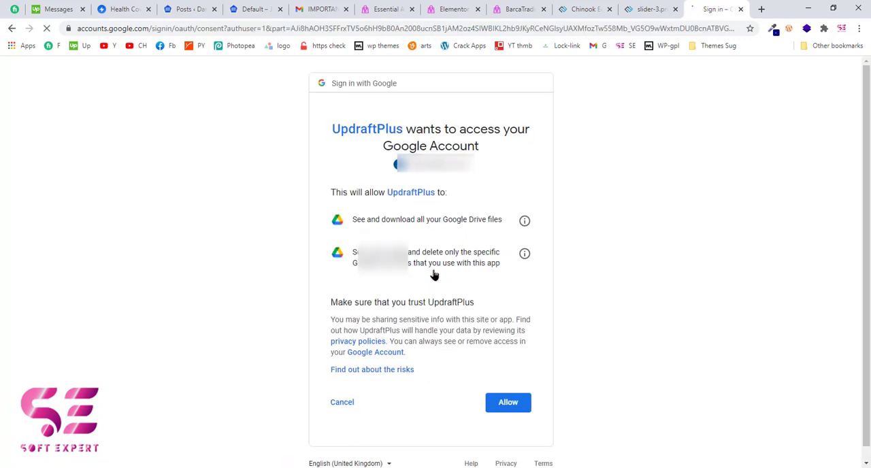
{"action": "left_click", "coordinate": [512, 405]}
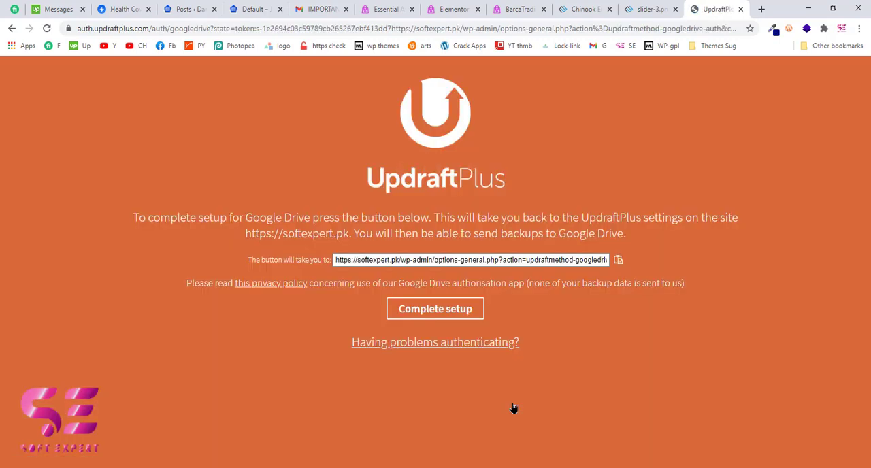
{"action": "left_click", "coordinate": [430, 313]}
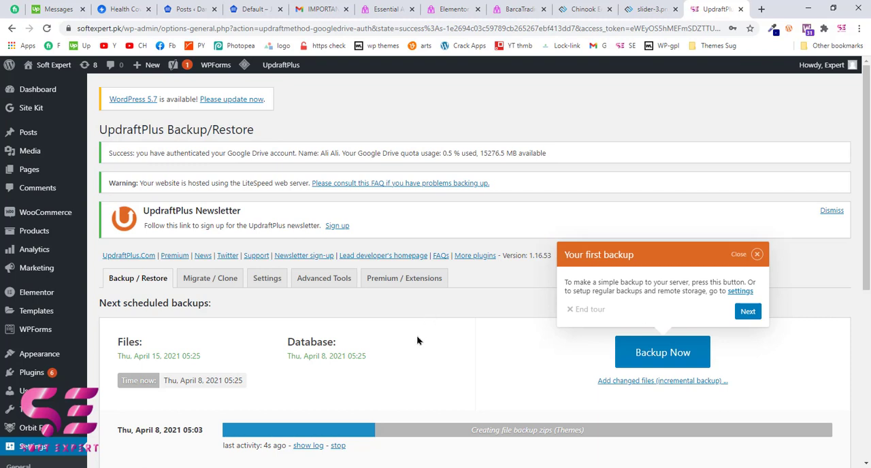
Step: Stop the running backup job started on April 8, 2021 at 05:25, keeping the 05:03 job
{"action": "scroll", "coordinate": [436, 333], "scroll_direction": "down", "scroll_amount": 1}
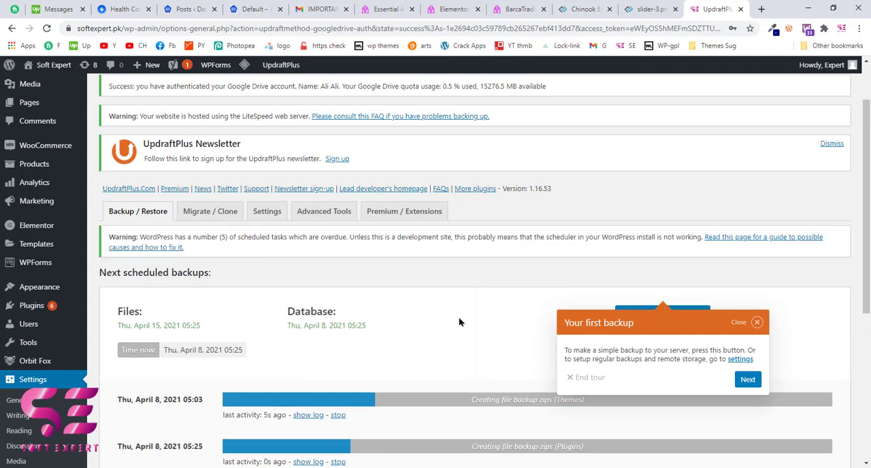
{"action": "scroll", "coordinate": [434, 325], "scroll_direction": "down", "scroll_amount": 3}
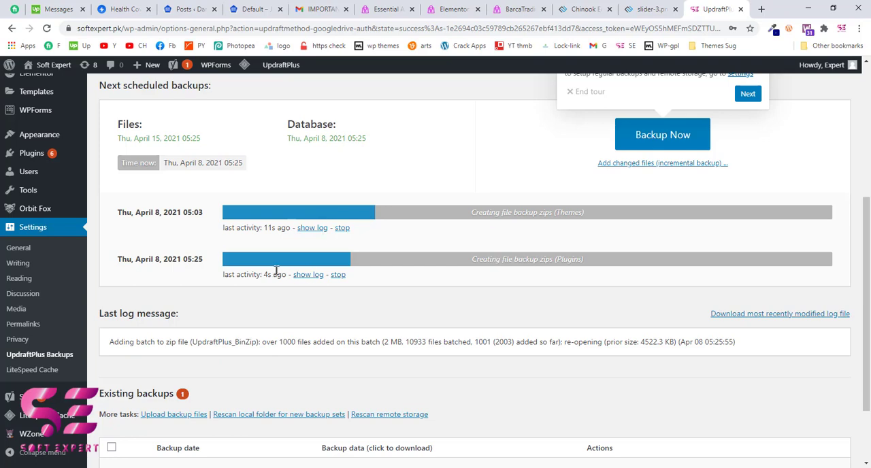
{"action": "left_click", "coordinate": [338, 275]}
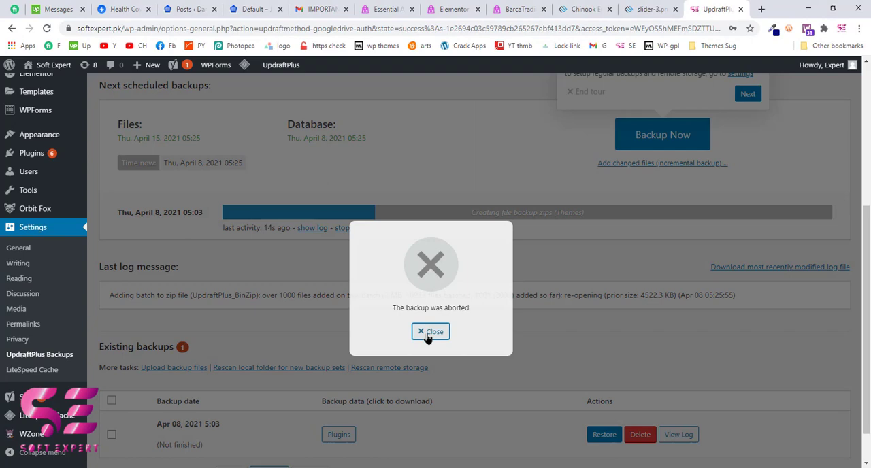
{"action": "left_click", "coordinate": [430, 332]}
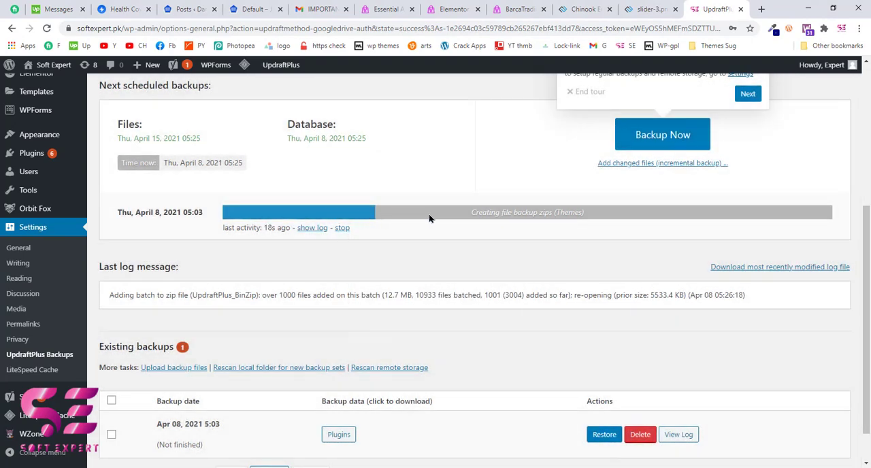
{"action": "scroll", "coordinate": [469, 325], "scroll_direction": "up", "scroll_amount": 4}
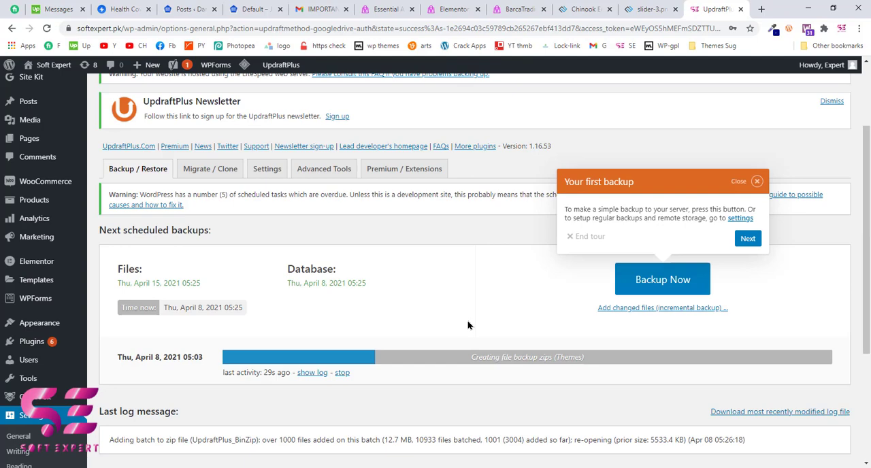
{"action": "scroll", "coordinate": [468, 324], "scroll_direction": "down", "scroll_amount": 3}
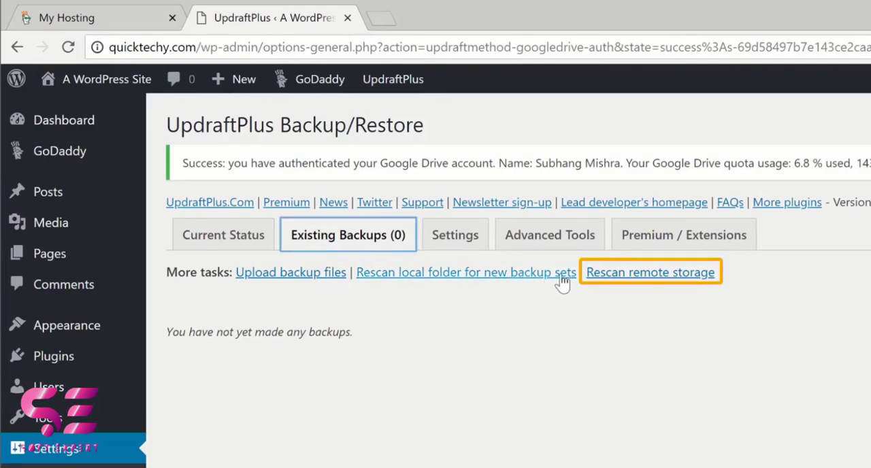
Step: Rescan the remote storage for backups and restore the plugins, themes, uploads, others and database from the Jun 14, 2018 11:55 backup
{"action": "left_click", "coordinate": [598, 278]}
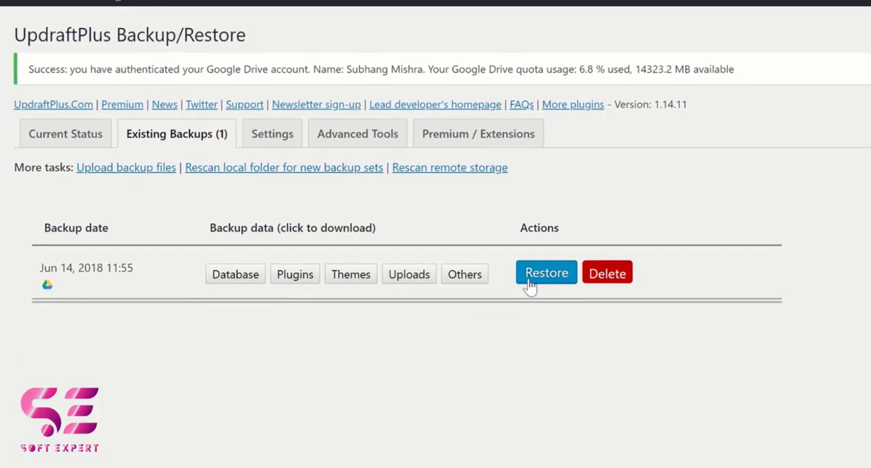
{"action": "left_click", "coordinate": [572, 308]}
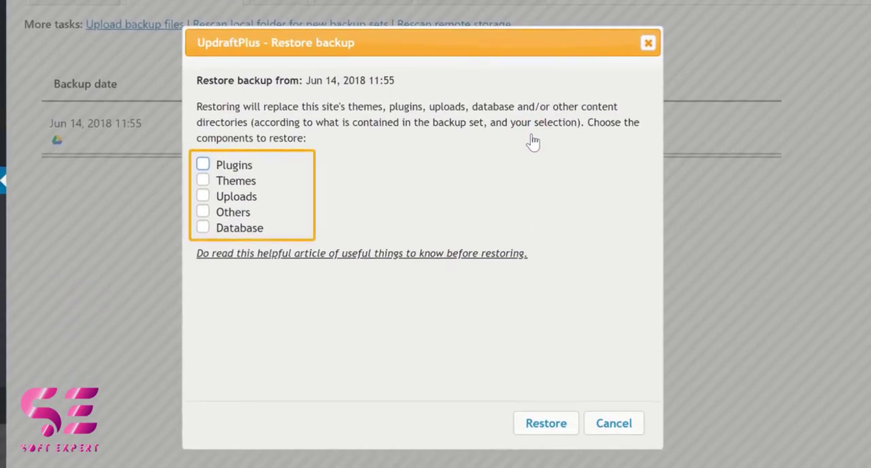
{"action": "left_click", "coordinate": [202, 164]}
{"action": "left_click", "coordinate": [203, 180]}
{"action": "left_click", "coordinate": [203, 196]}
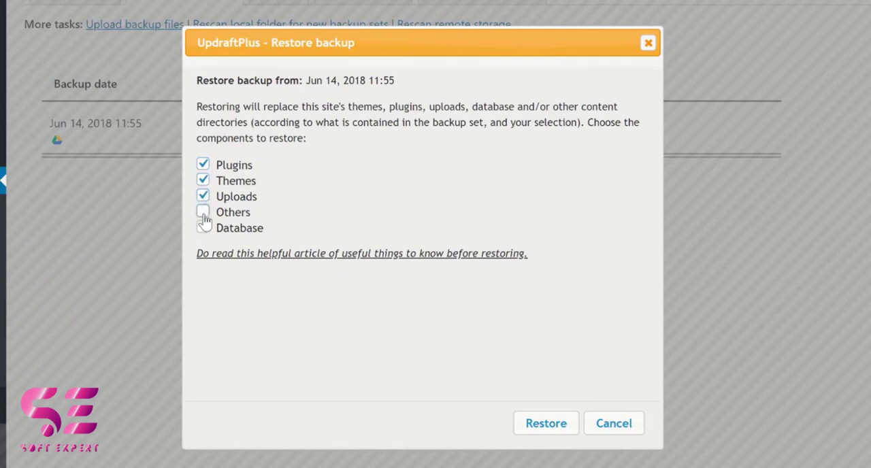
{"action": "left_click", "coordinate": [203, 211]}
{"action": "left_click", "coordinate": [203, 226]}
{"action": "left_click", "coordinate": [529, 432]}
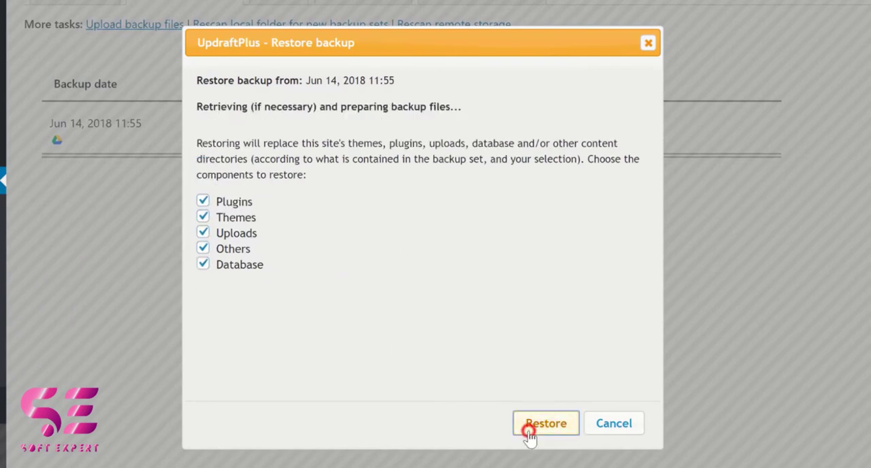
{"action": "left_click", "coordinate": [528, 431]}
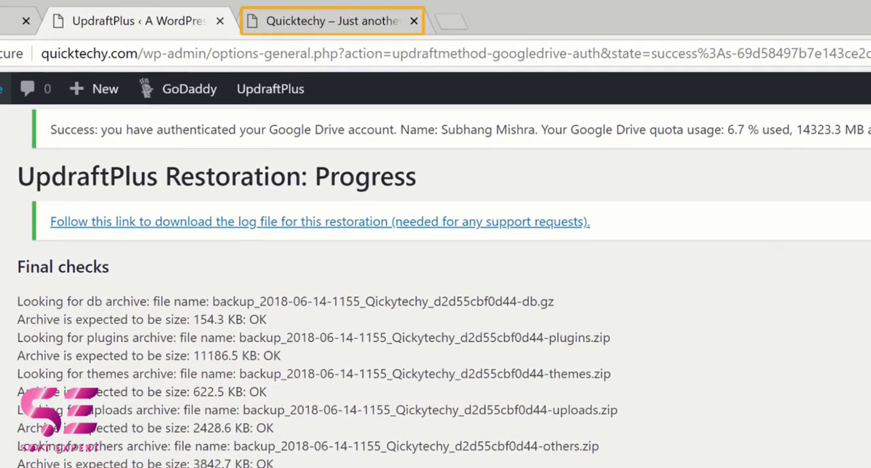
Step: Switch to the open Quicktechy site and reload its home page to check the restored website
{"action": "left_click", "coordinate": [310, 24]}
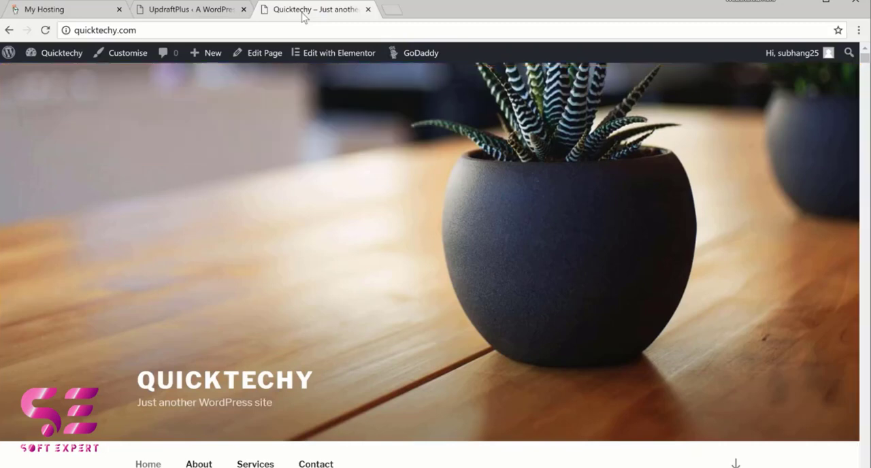
{"action": "left_click", "coordinate": [45, 30]}
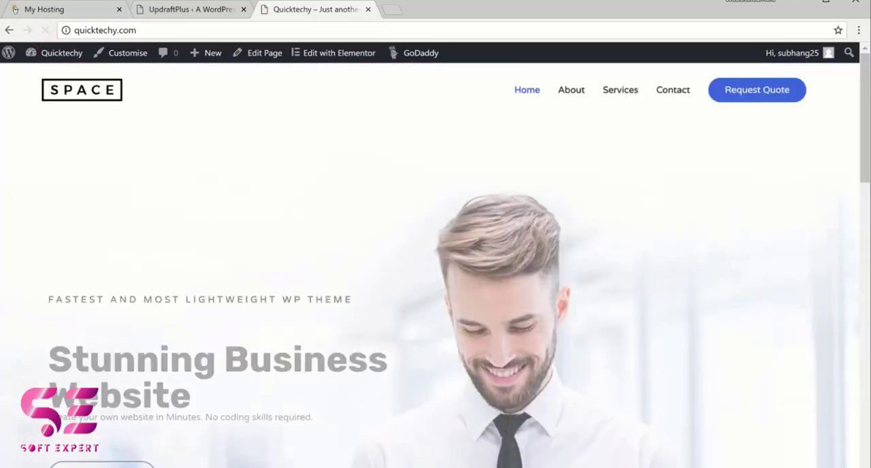